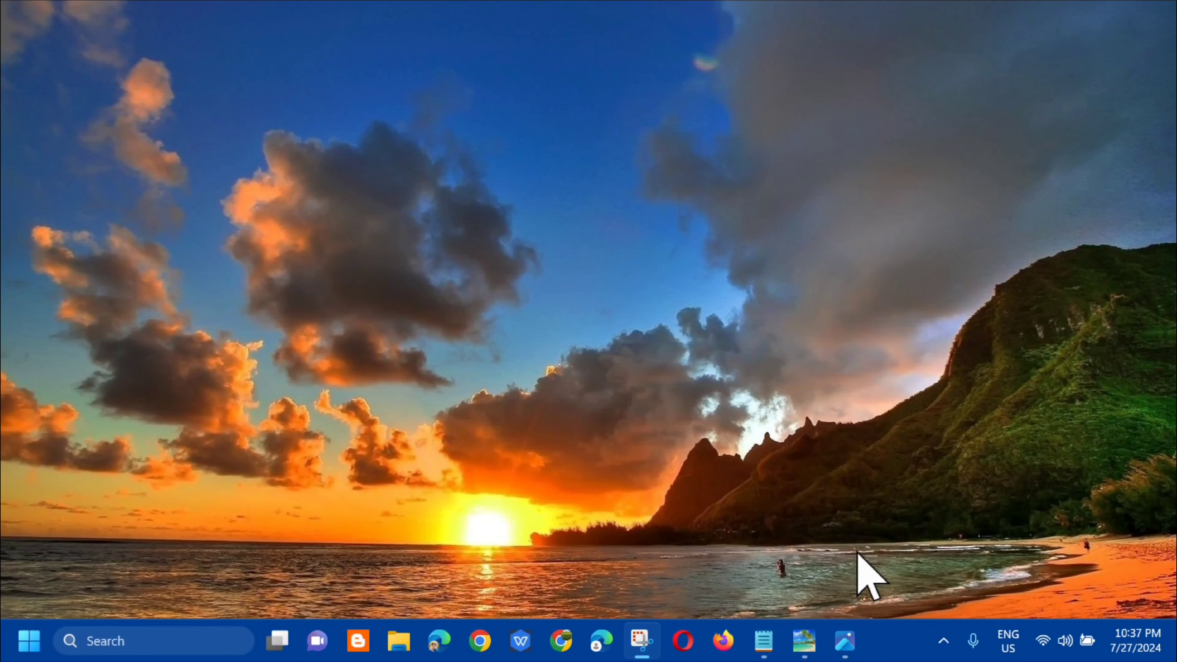
View the error screenshot, then launch the Settings app from a 'settings' Start search.
click(845, 640)
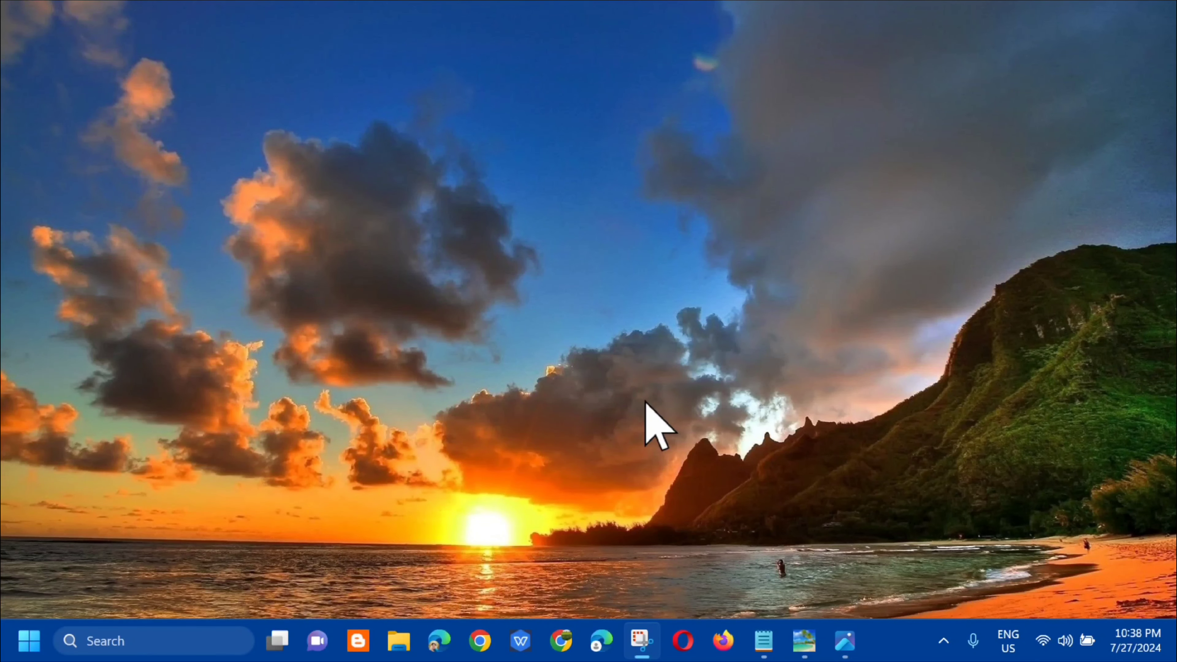
click(32, 645)
click(151, 88)
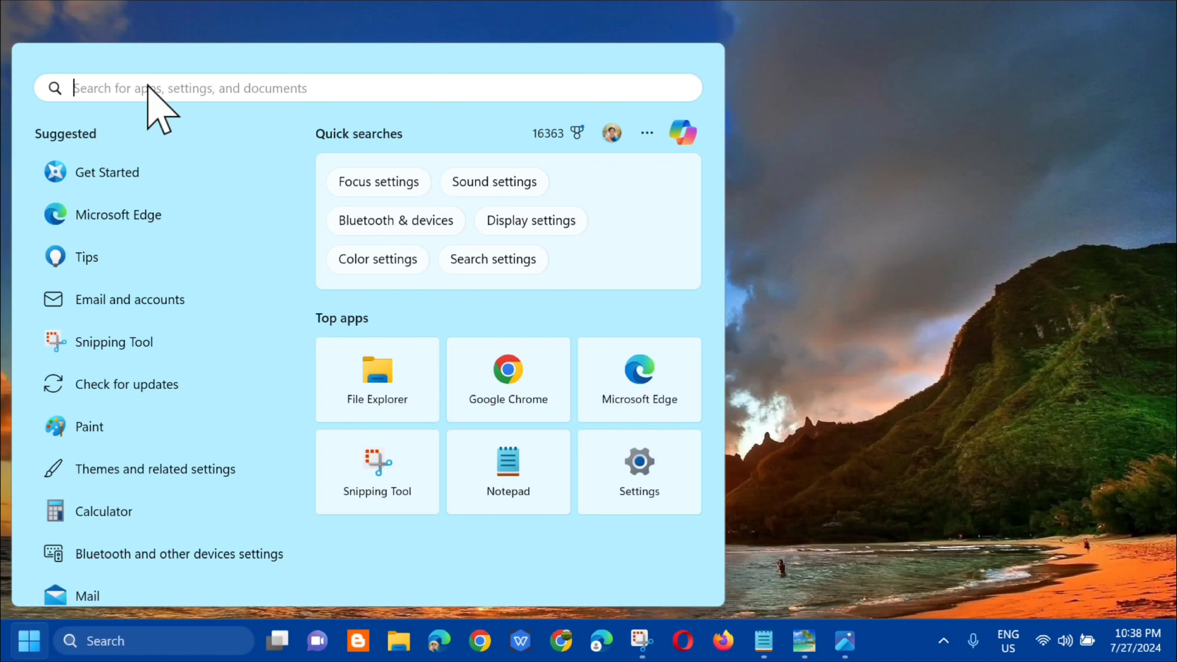
text(settings)
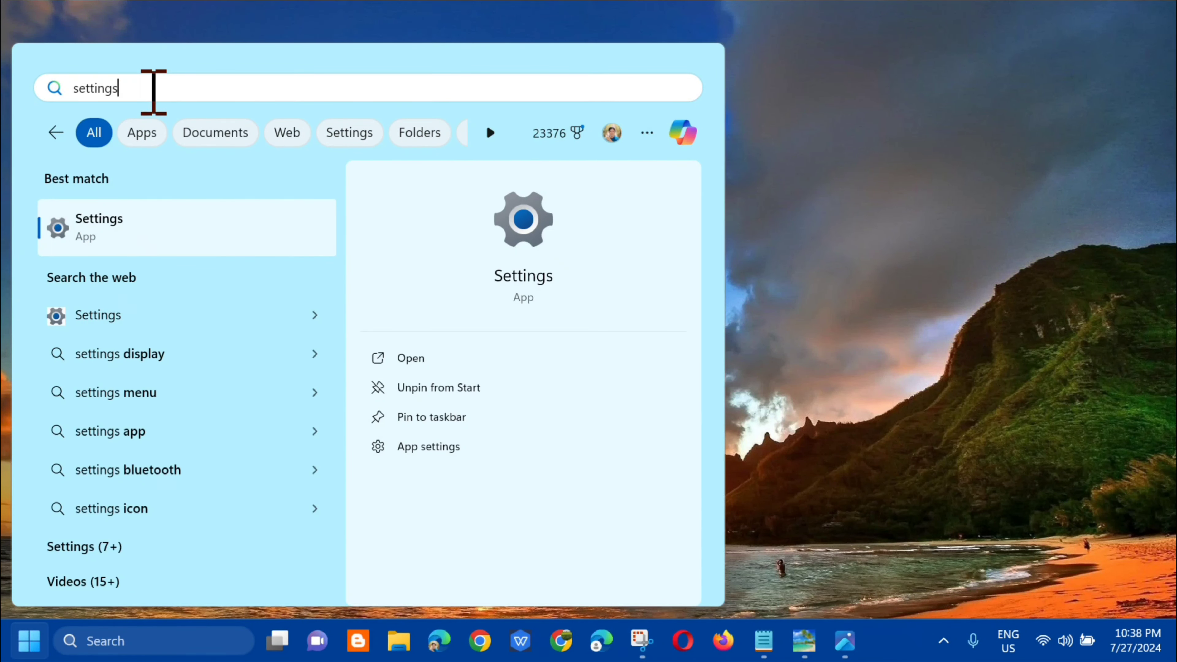
click(411, 360)
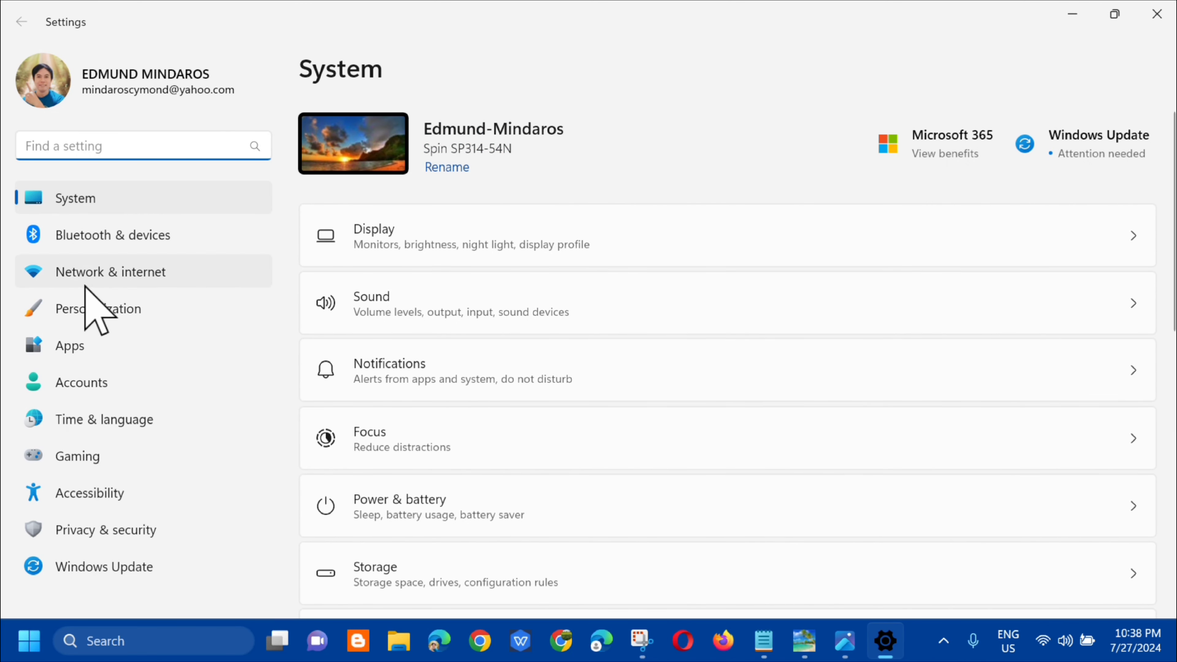
Go to Windows Update > Advanced options > Optional updates.
click(93, 571)
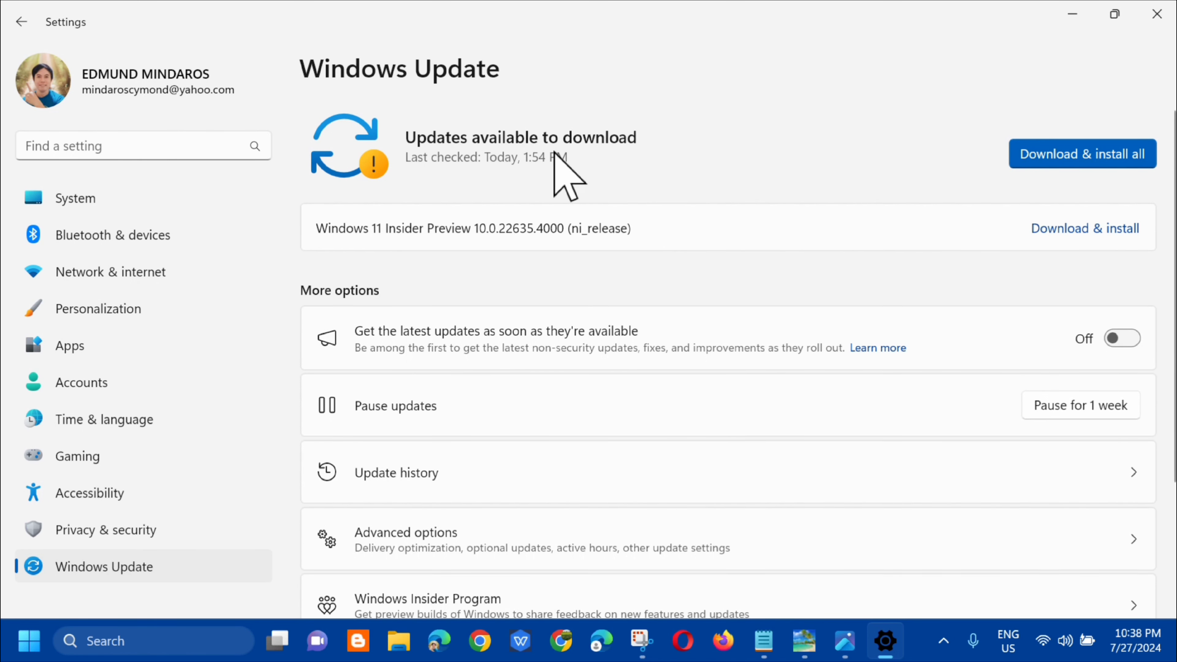
scroll(508, 351, down, 3)
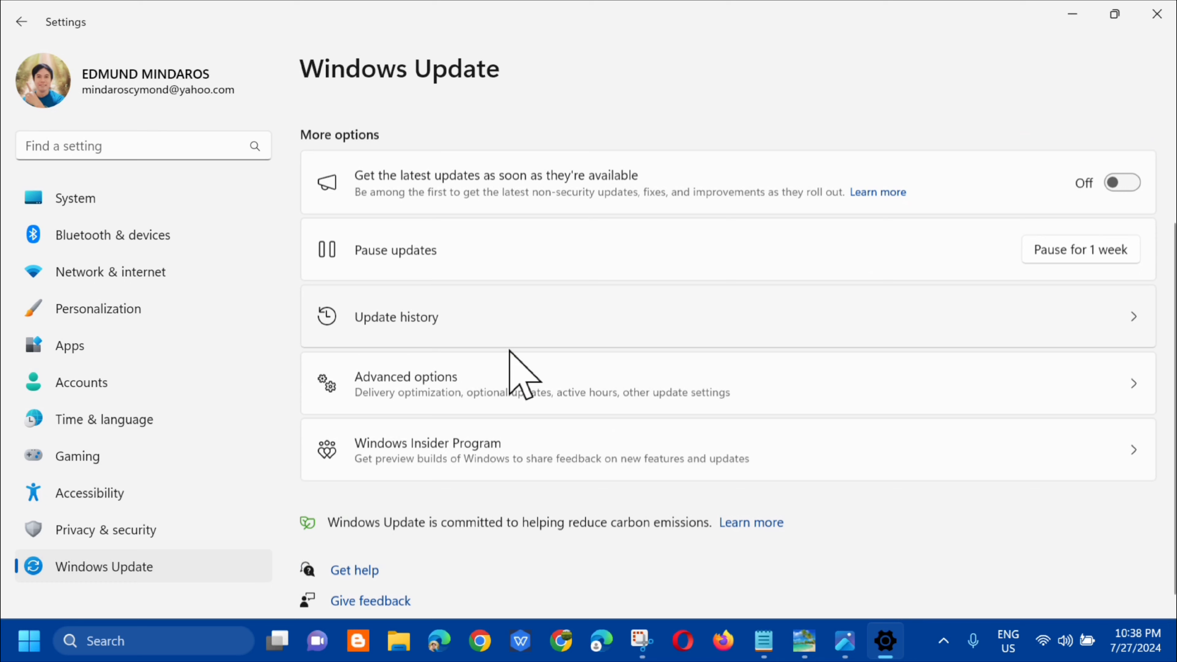
click(430, 368)
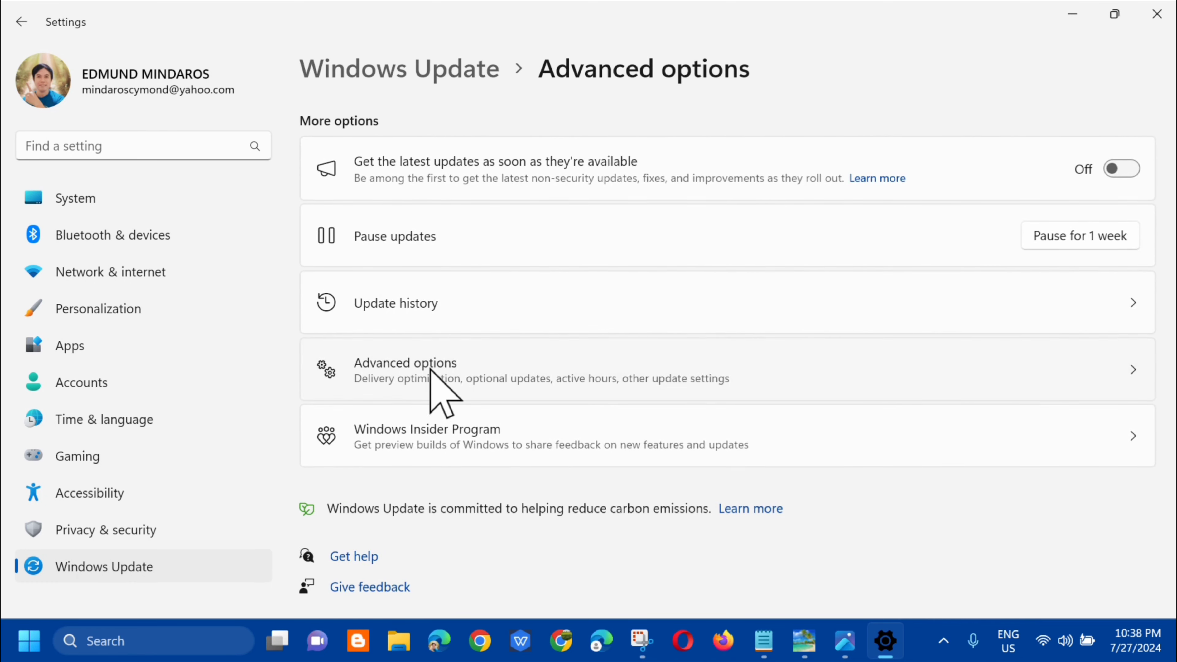
scroll(468, 406, down, 4)
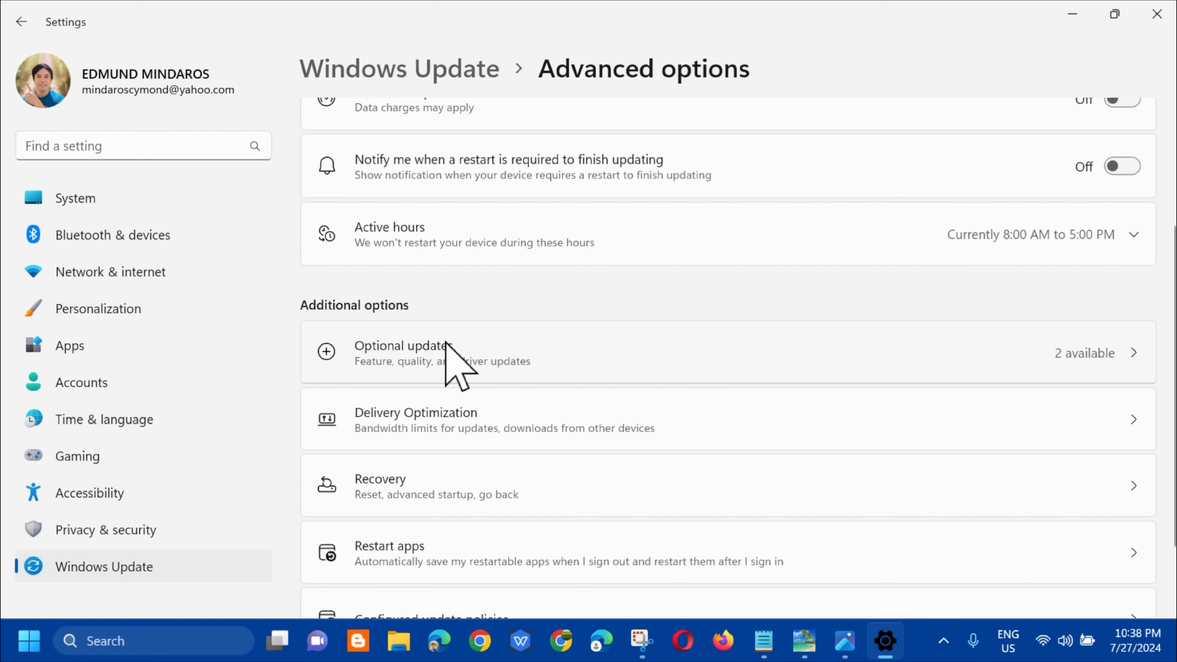
click(422, 355)
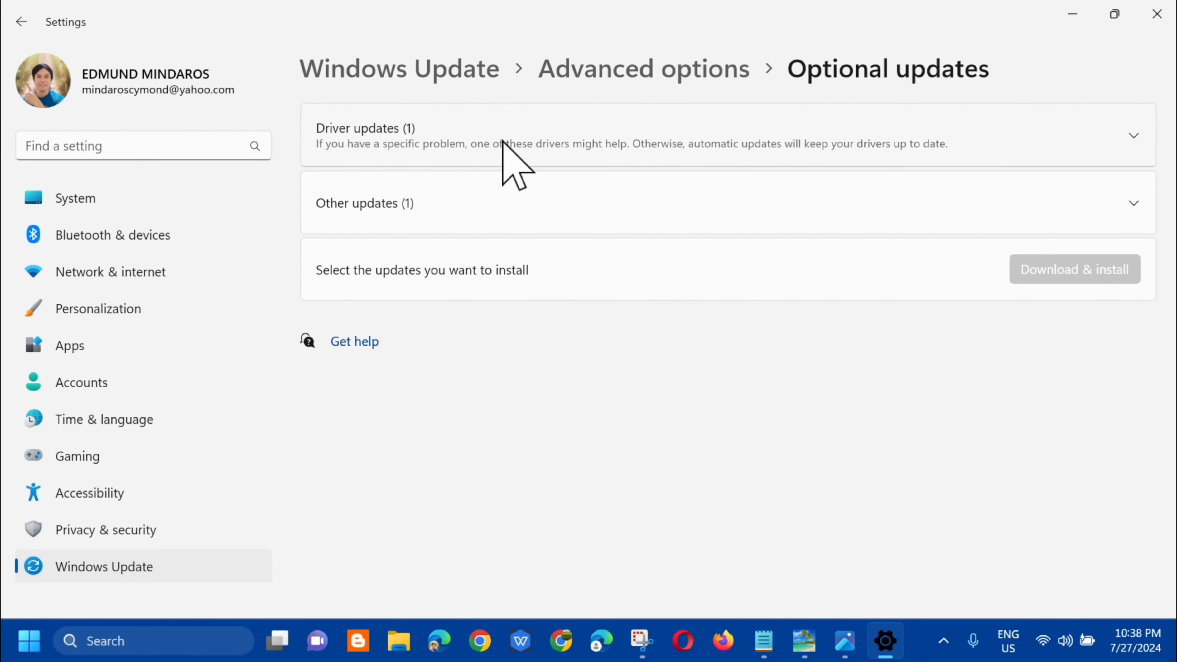
Tick the Android - Net driver and the .NET Framework cumulative preview updates, then close Settings.
click(1137, 137)
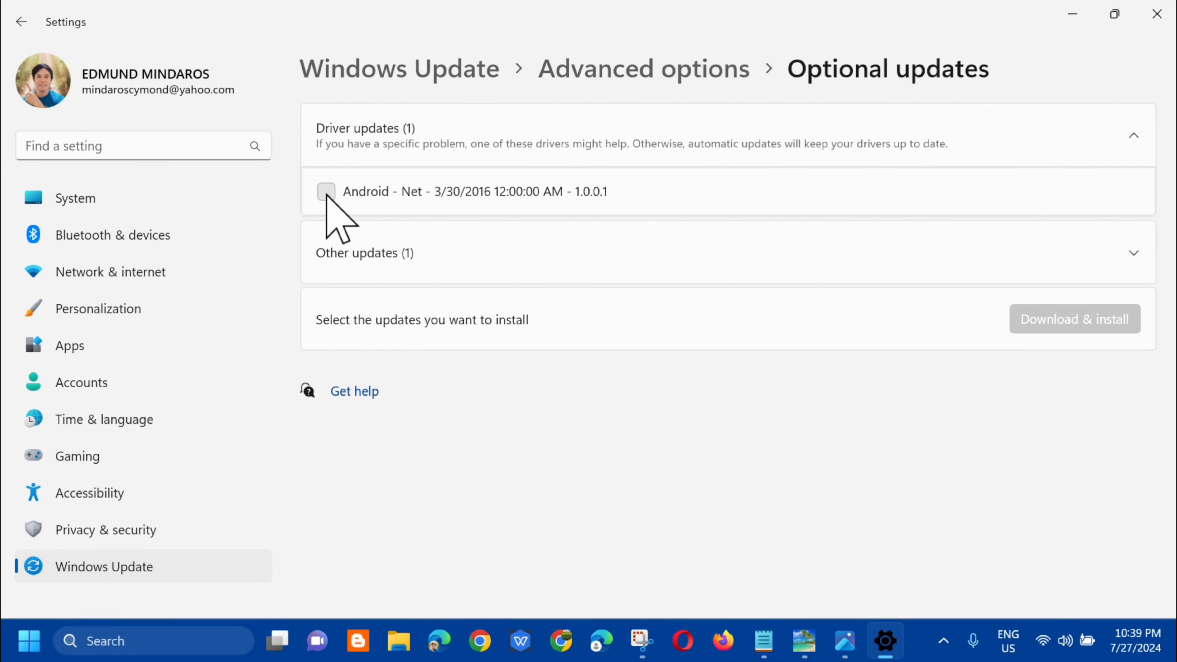
click(327, 192)
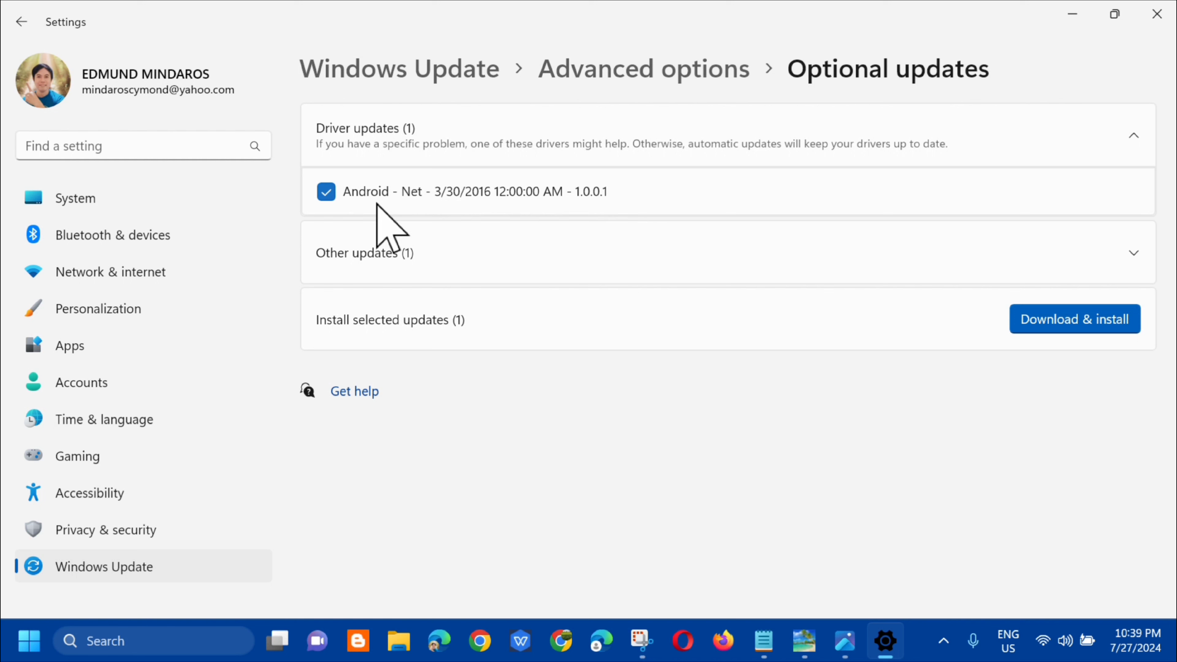
click(1133, 253)
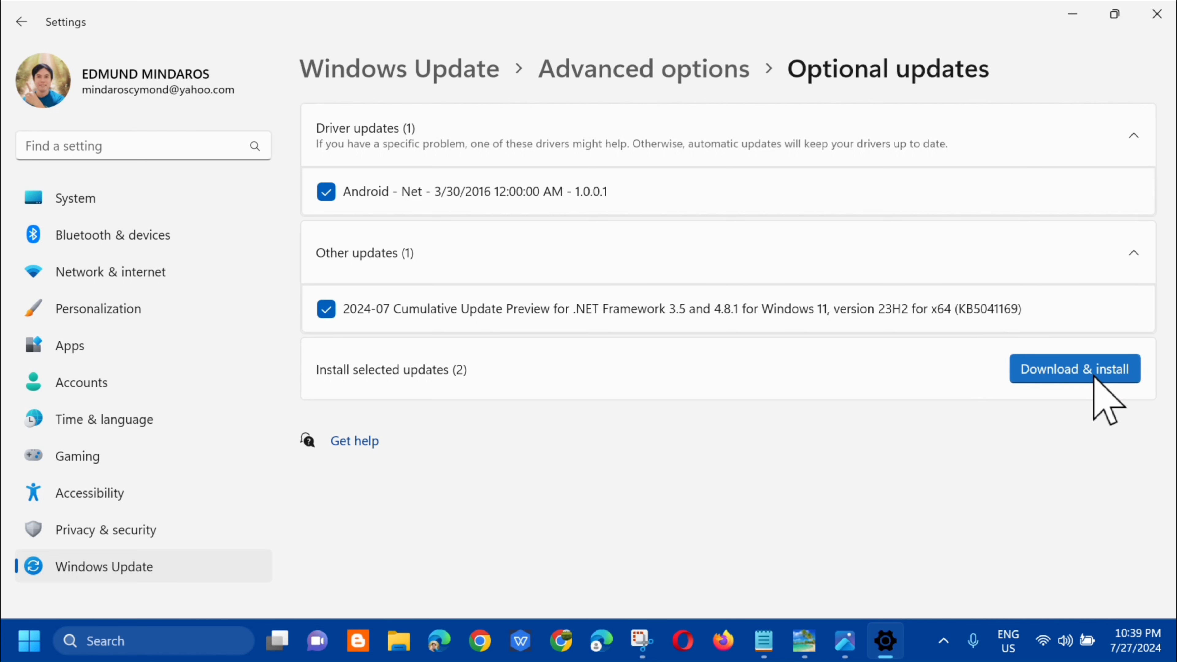
click(1156, 15)
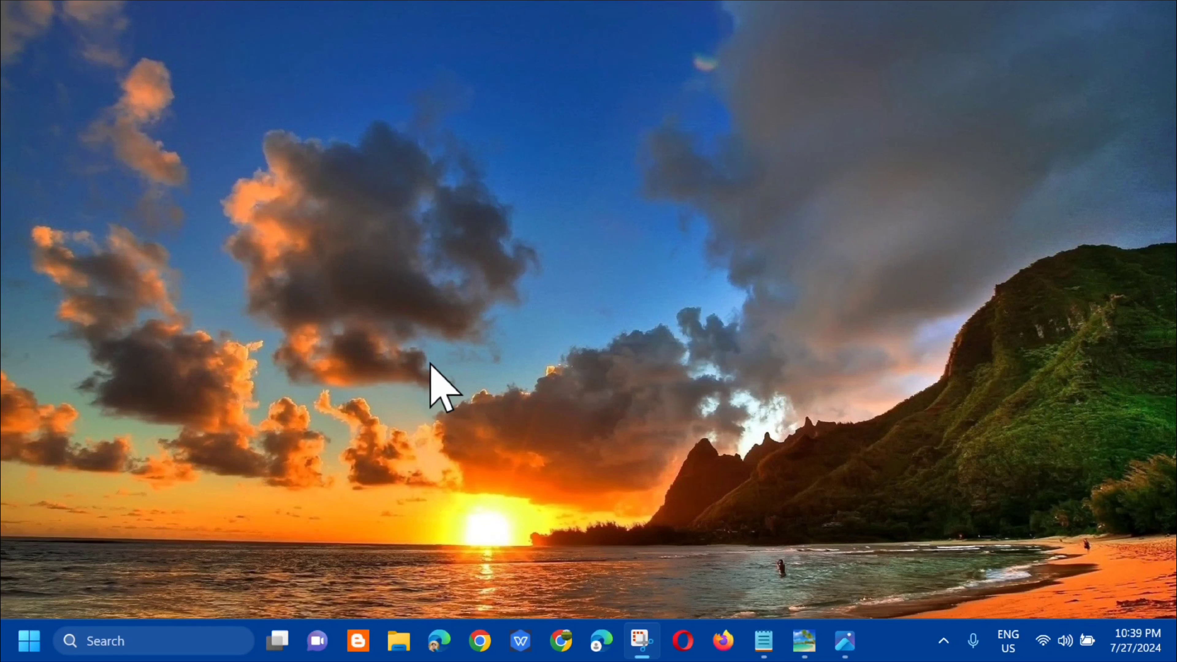
click(116, 641)
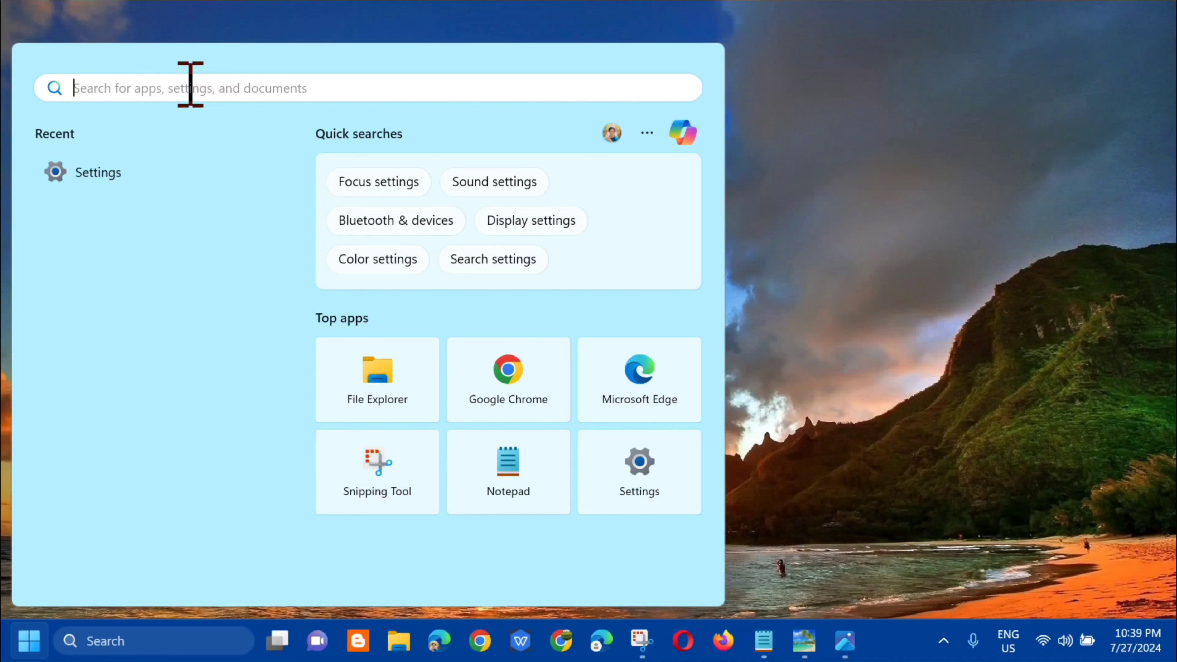
Open Control Panel and switch View by to Category, then back to Large icons.
text(con)
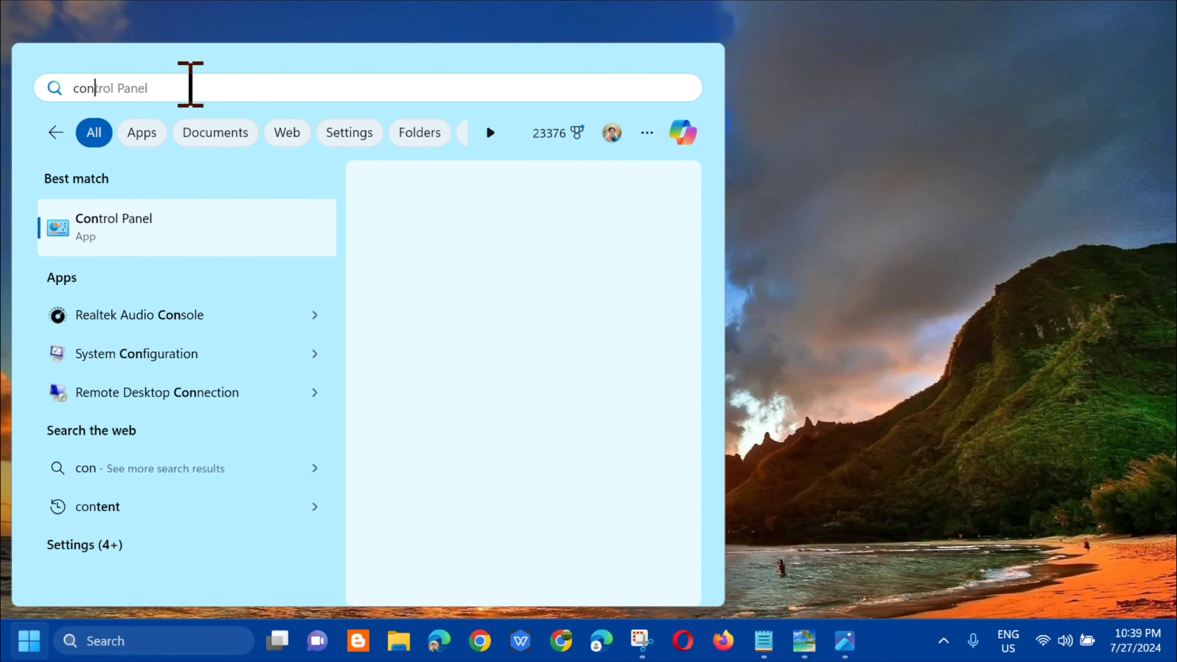
text(trol panel)
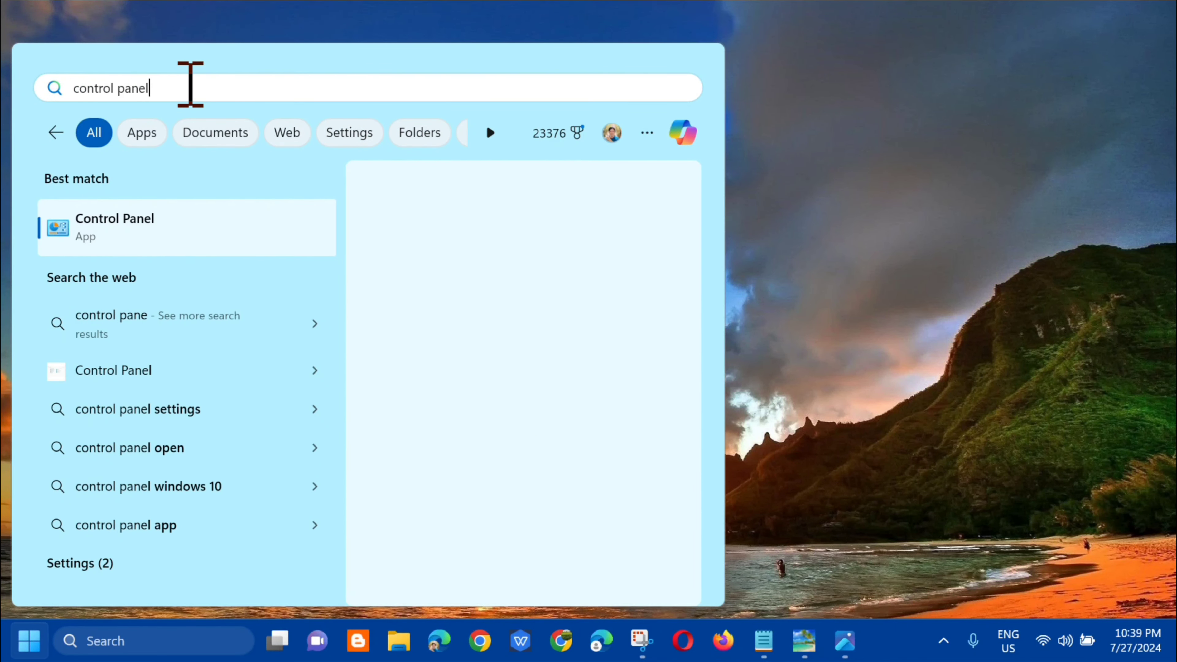
click(407, 359)
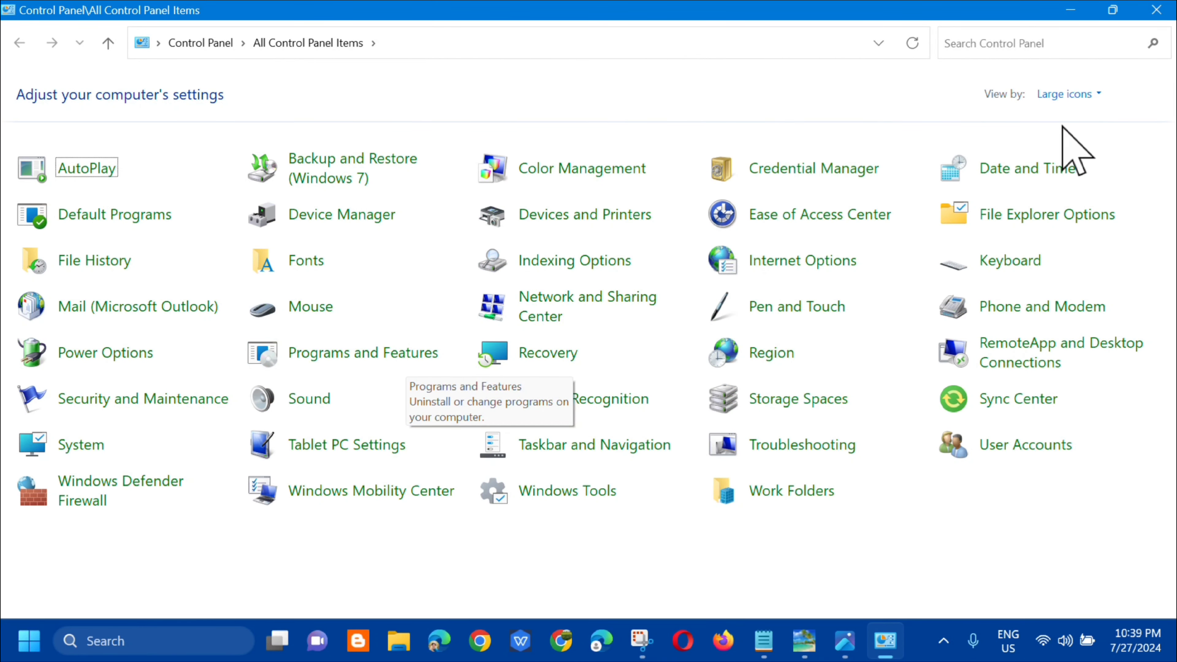
click(1101, 95)
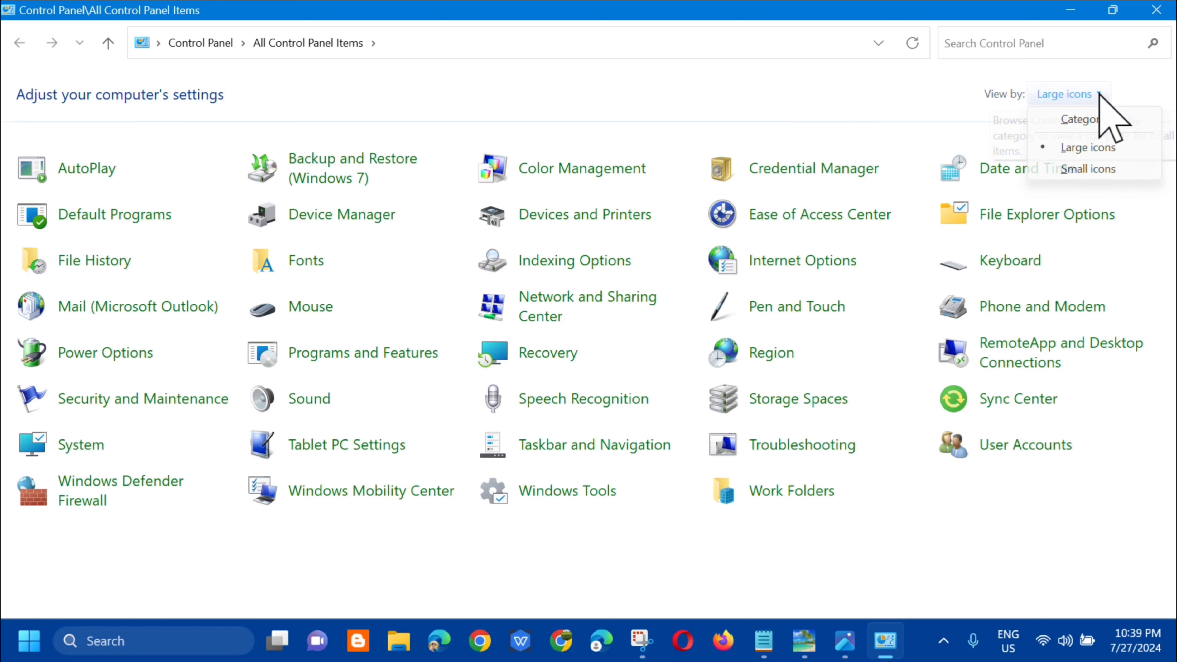
click(1093, 122)
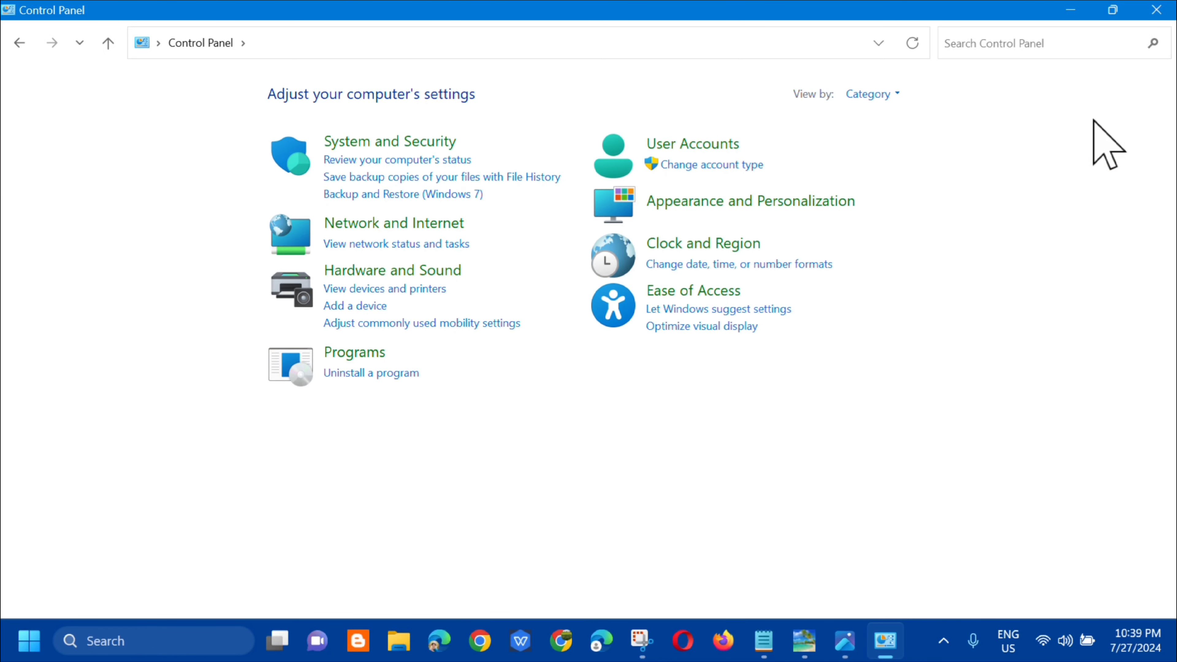
click(895, 94)
click(903, 148)
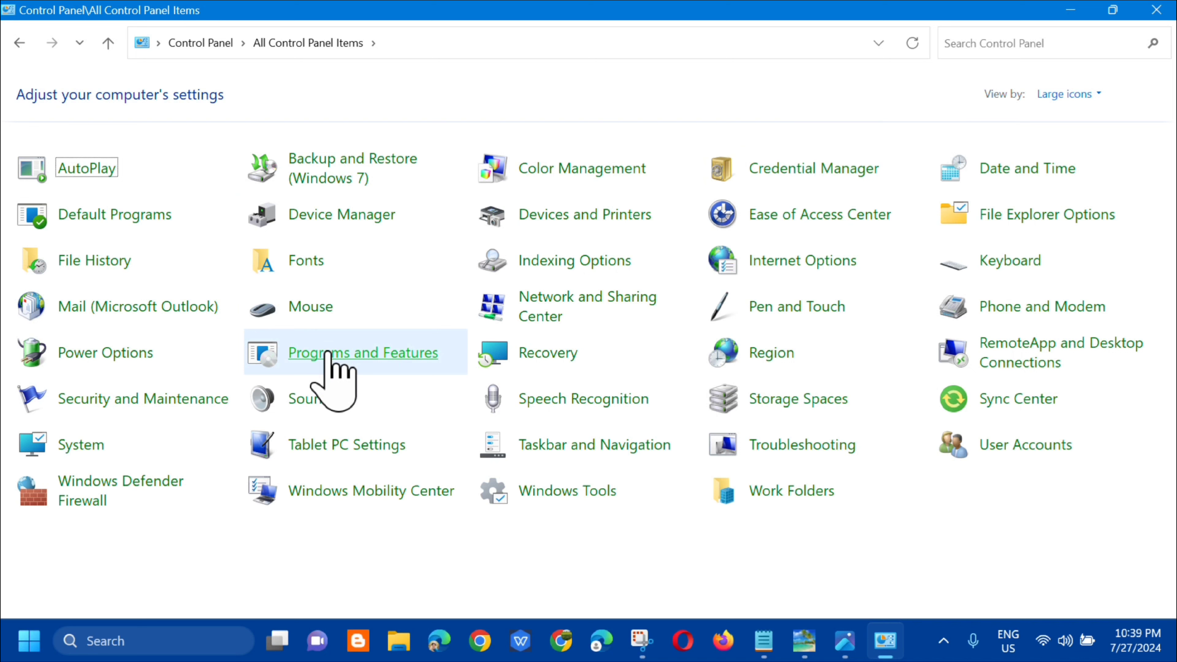
Open Programs and Features, bring up Uninstall for App Explorer, then close the window.
click(345, 360)
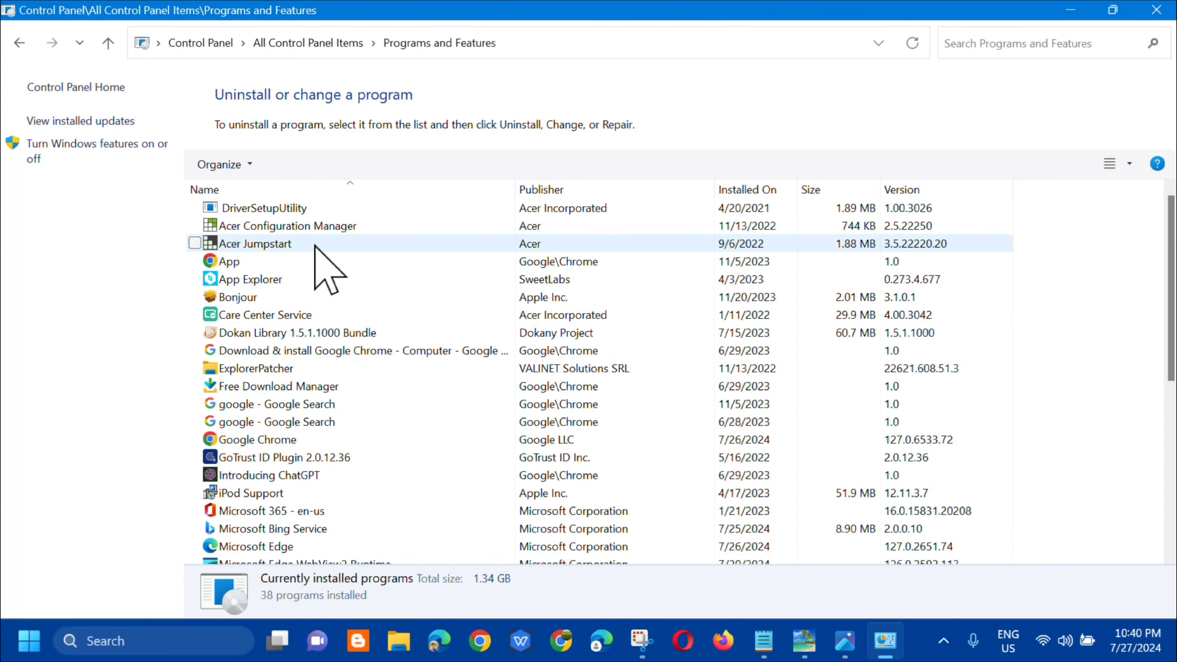
click(291, 279)
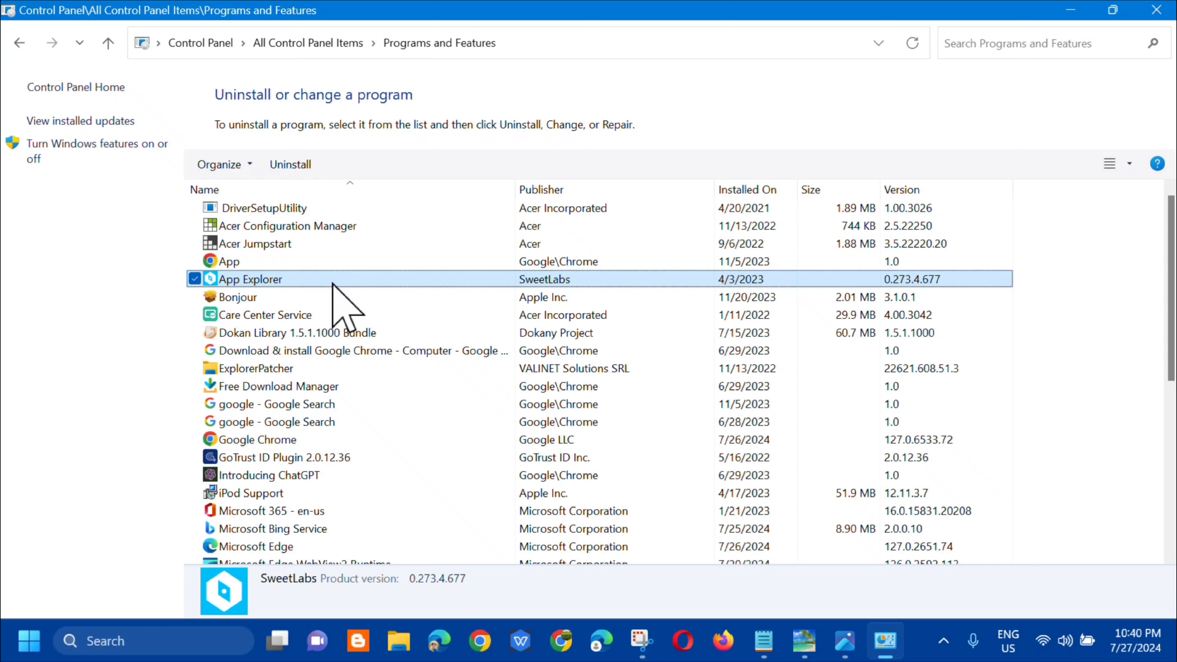
right_click(364, 283)
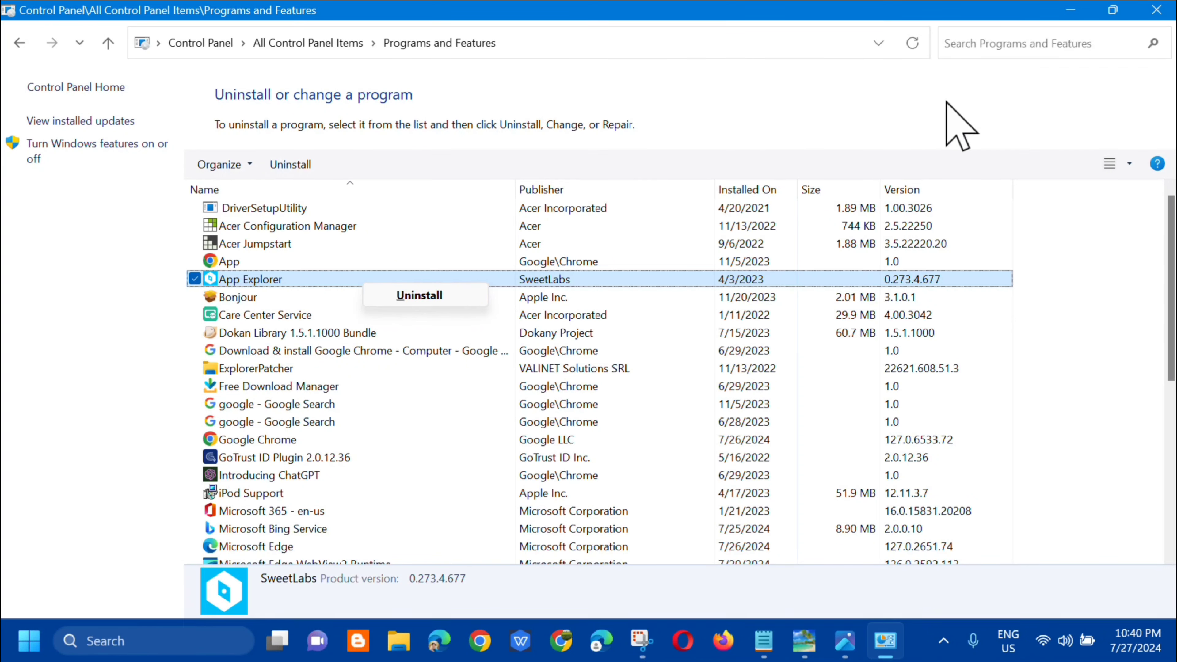
click(1157, 8)
click(1157, 8)
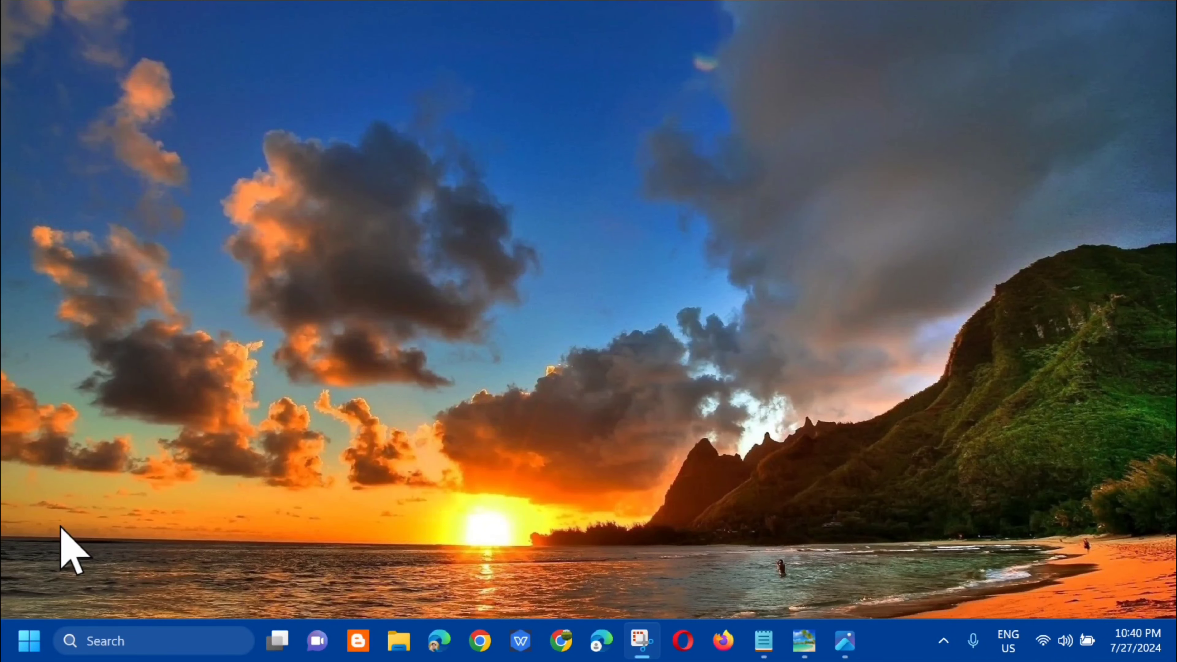
Run Command Prompt as administrator from a 'cmd' Start search, approving the UAC prompt.
click(25, 642)
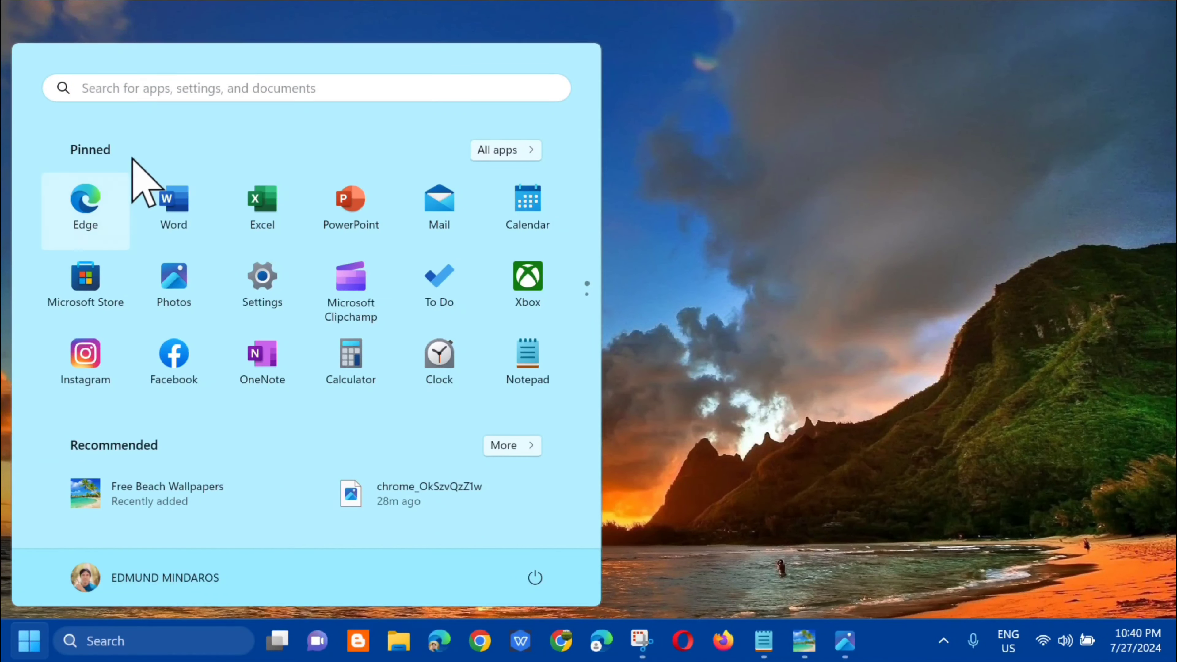
click(155, 88)
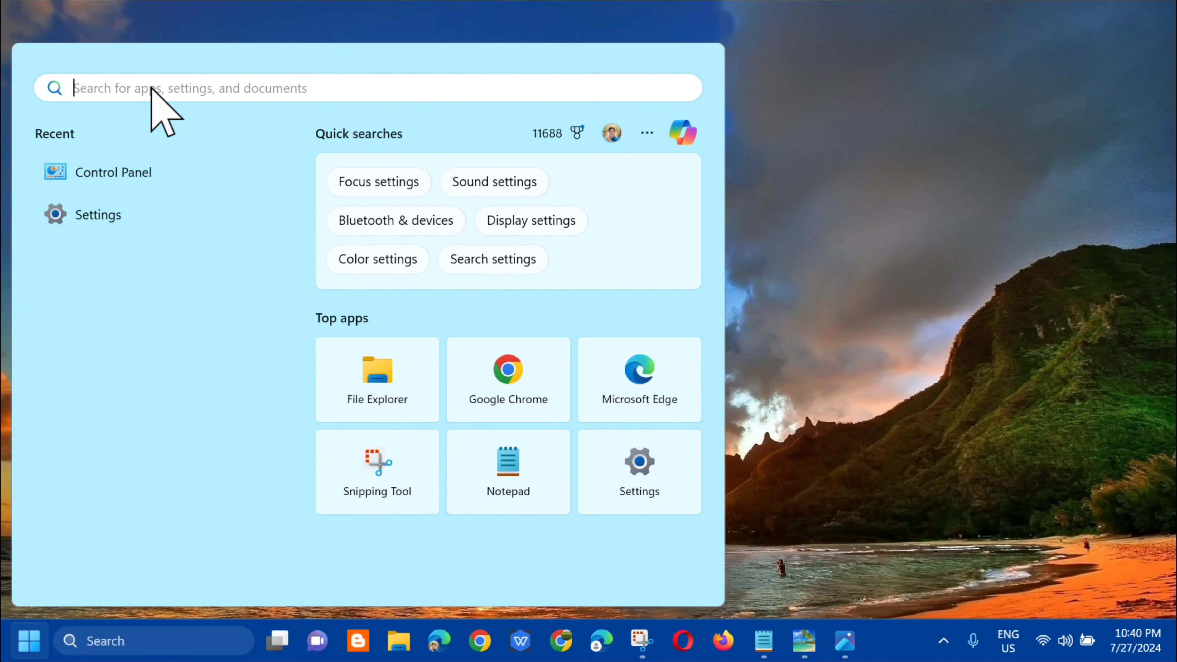
text(cmd)
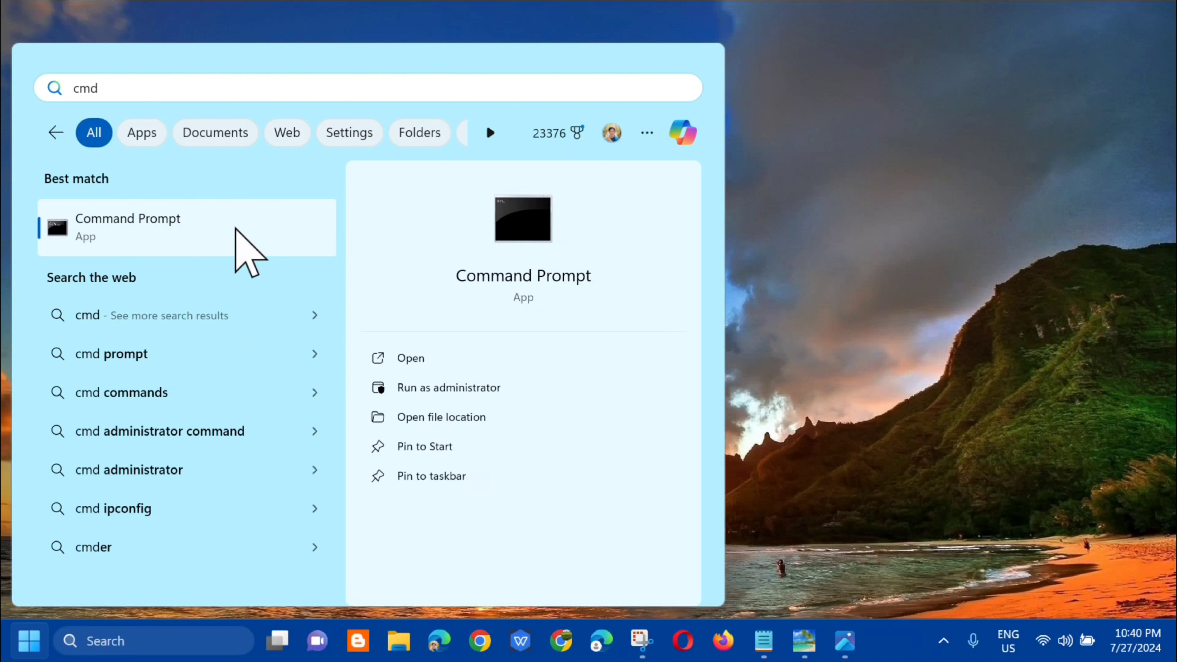
right_click(235, 228)
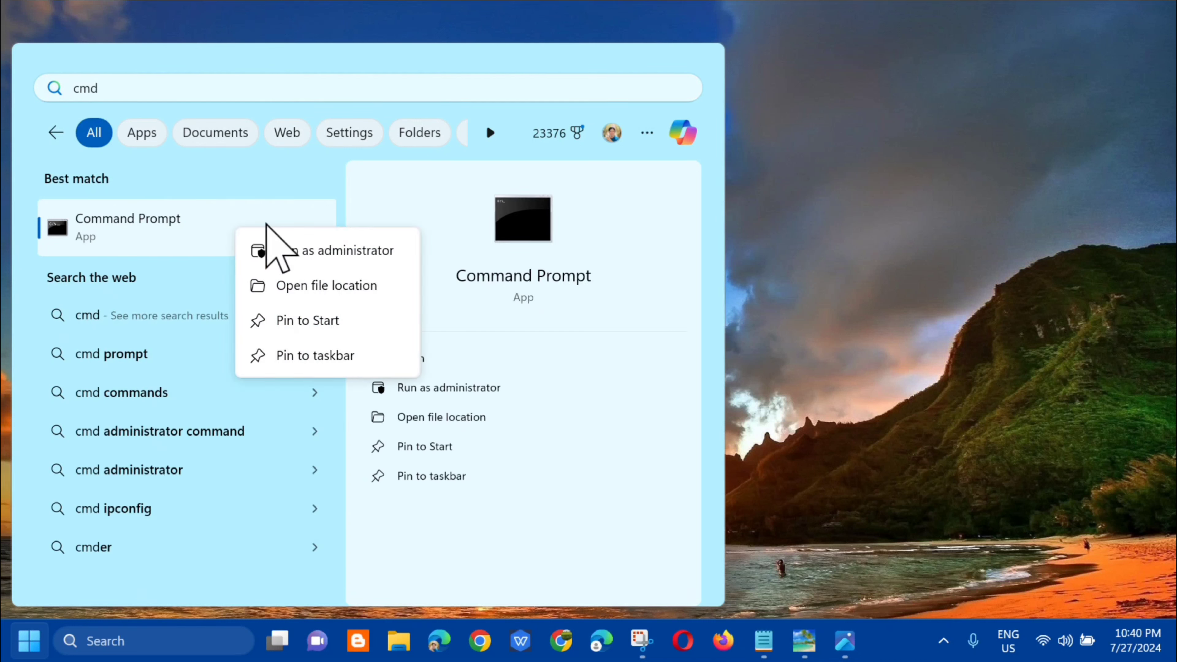
click(314, 252)
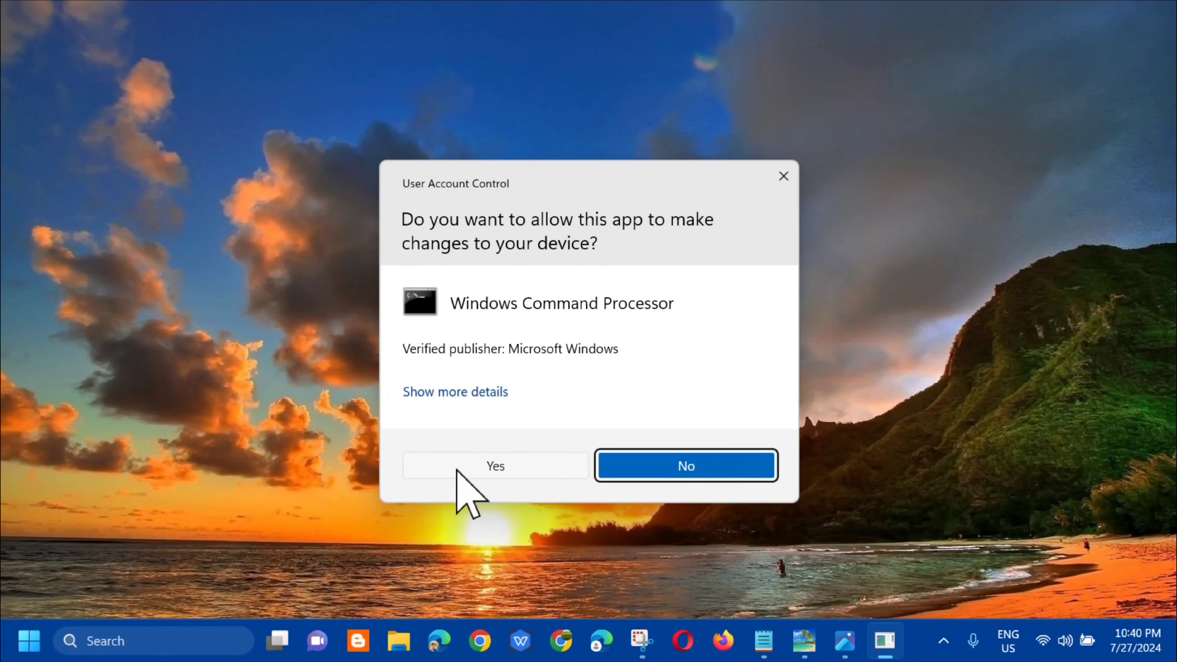
click(497, 467)
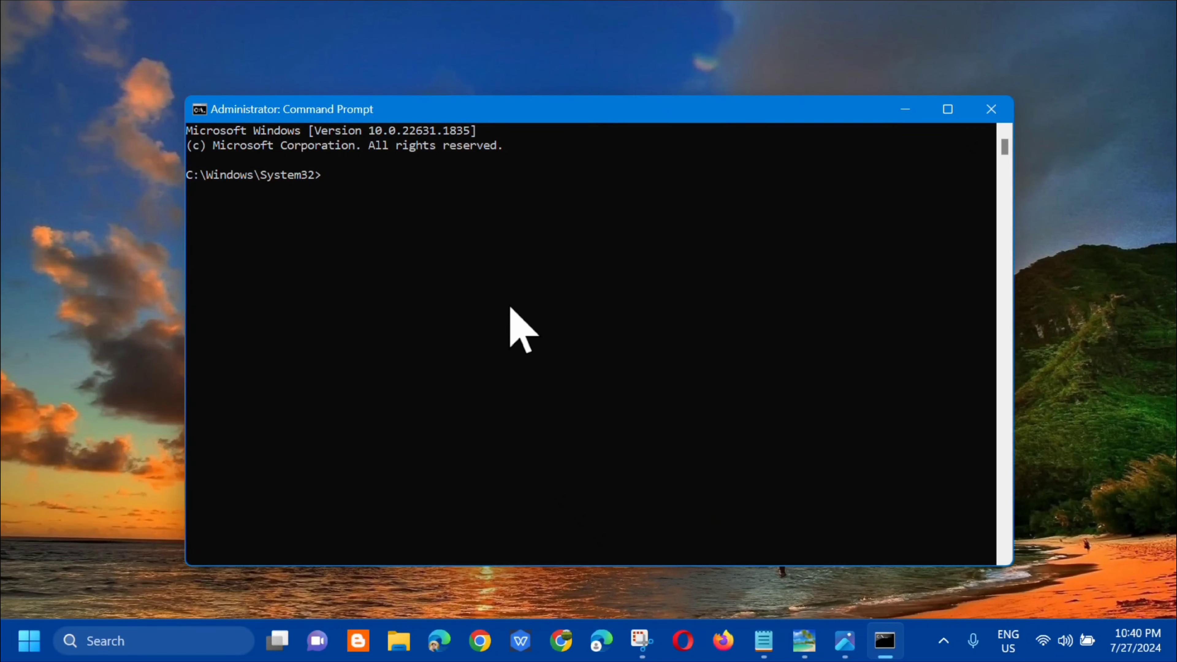
Copy 'Dism /Online /Cleanup-Image /RestoreHealth' from Notepad and paste it into the console to run.
click(764, 640)
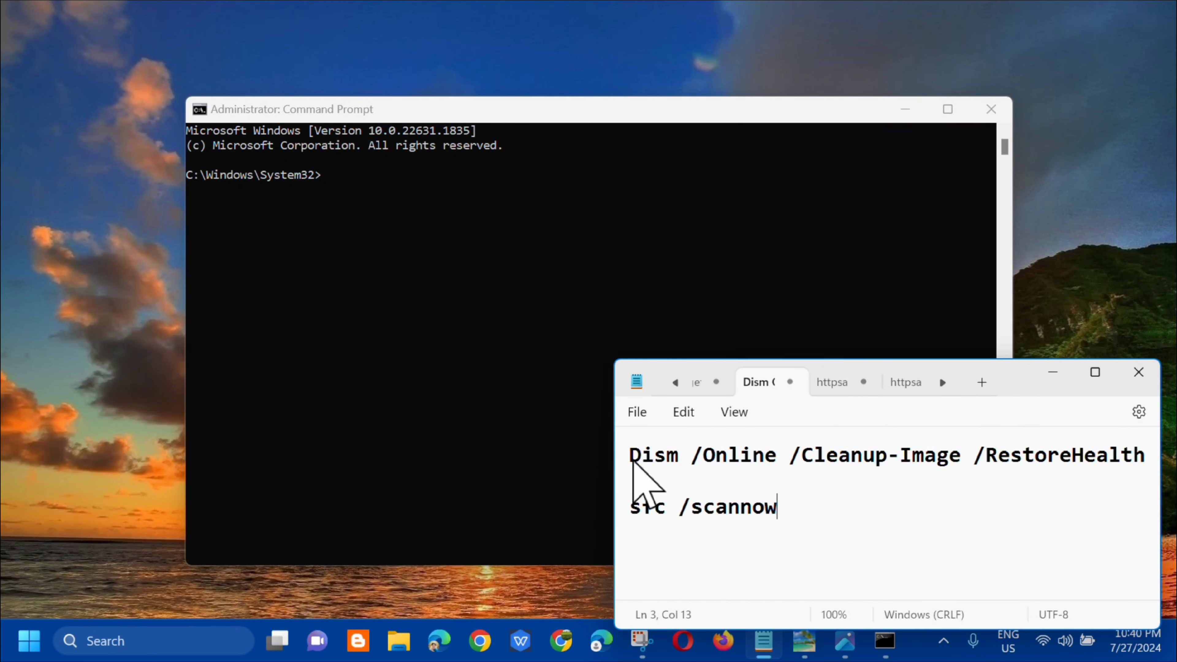
drag(631, 459, 1055, 457)
key(cmd+c)
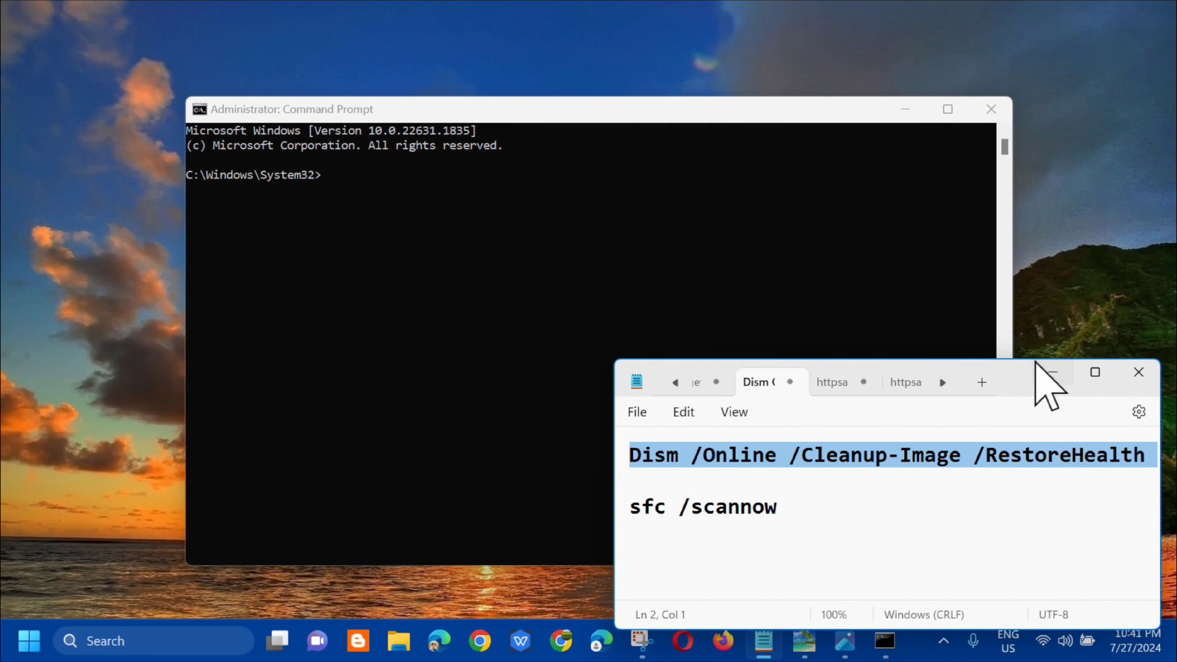
click(1052, 371)
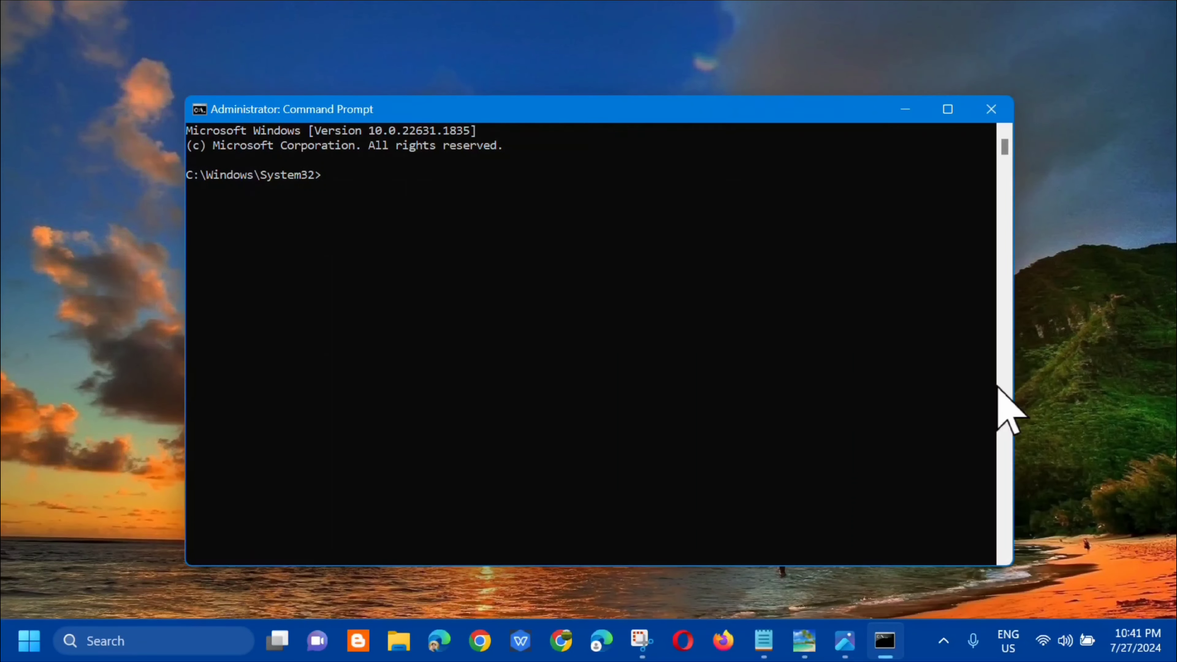
right_click(541, 106)
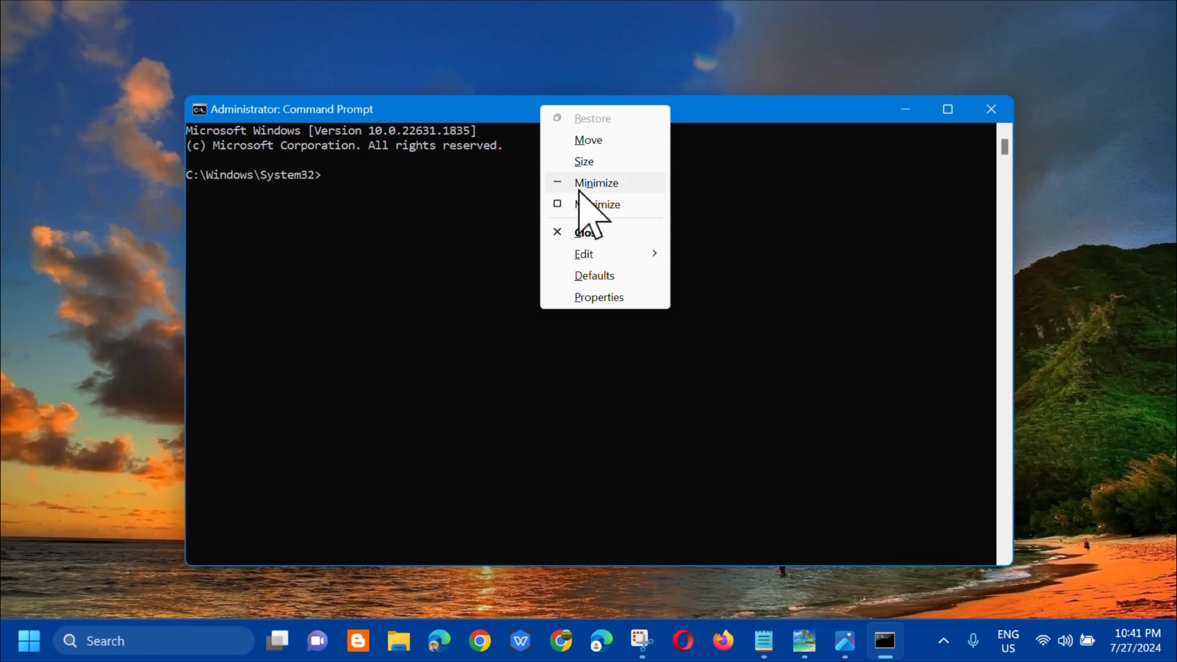
mouse_move(585, 251)
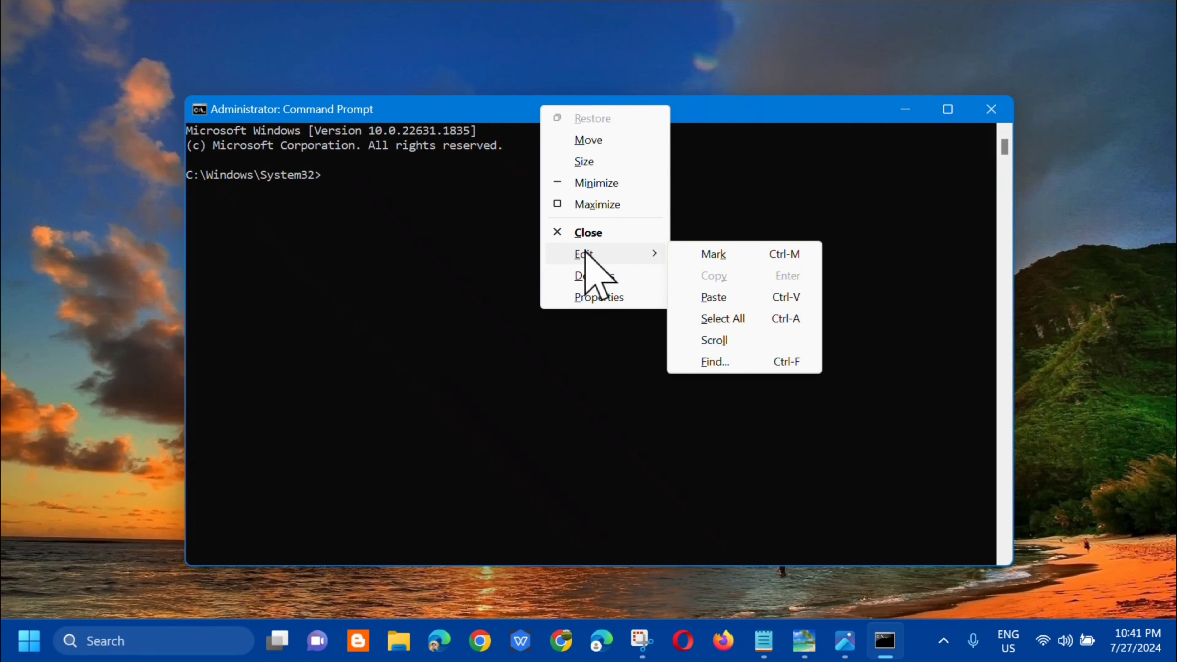
click(715, 299)
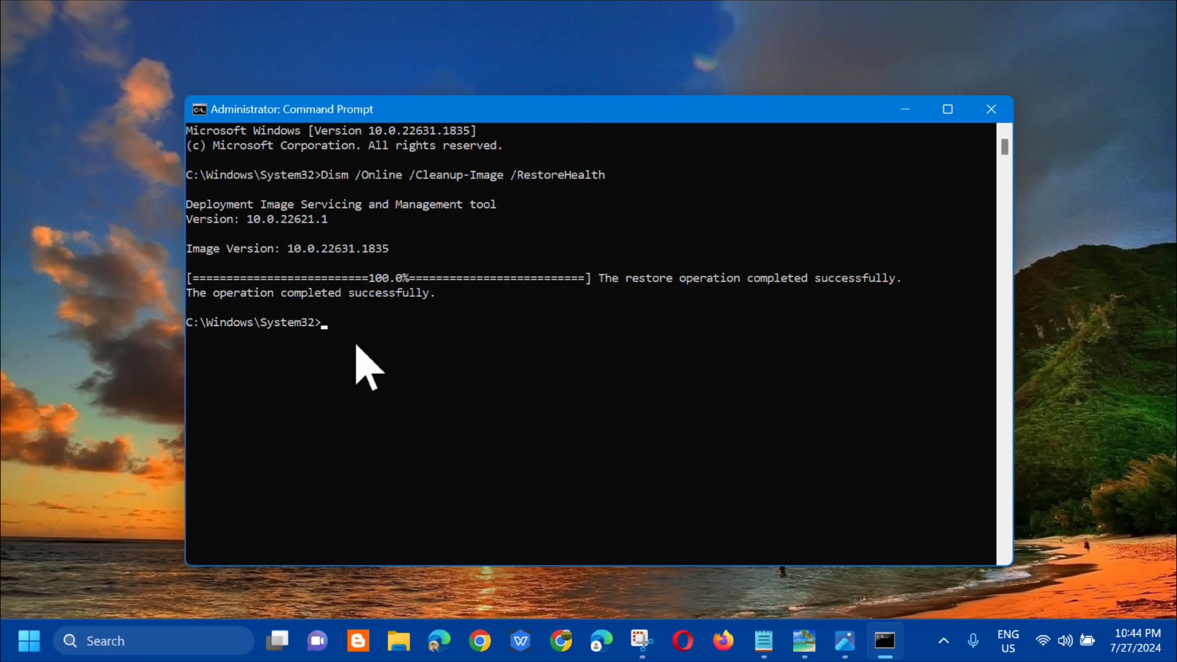
Run sfc /scannow and let verification reach 100% with no integrity violations.
key(Caps_Lock)
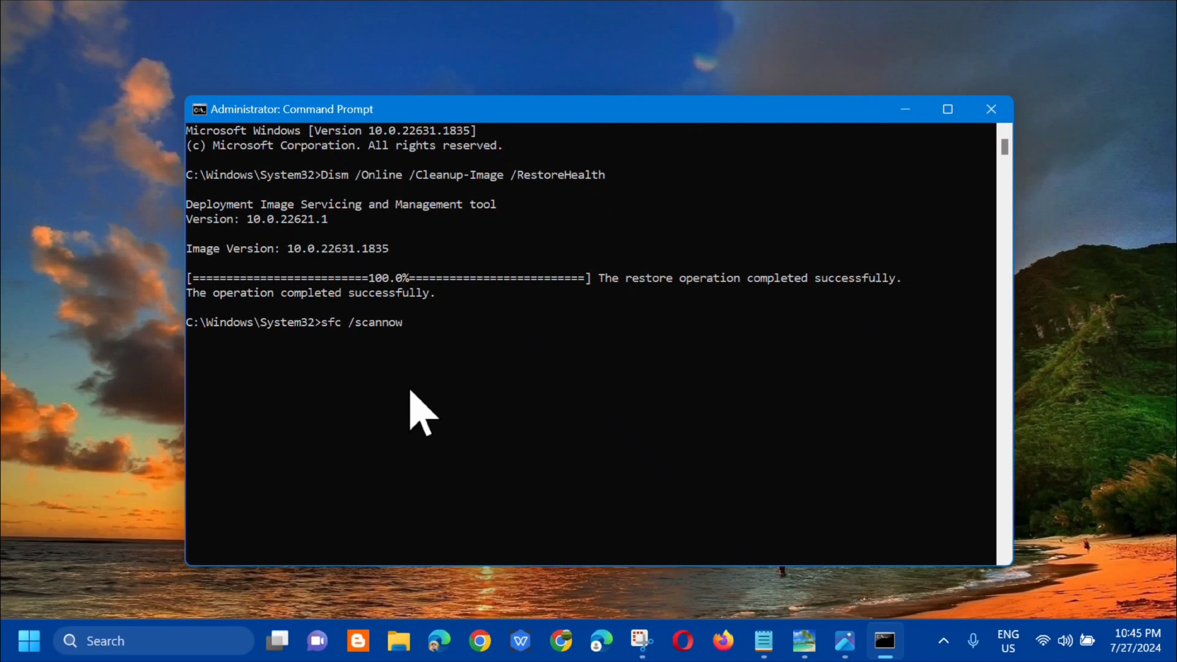
key(Return)
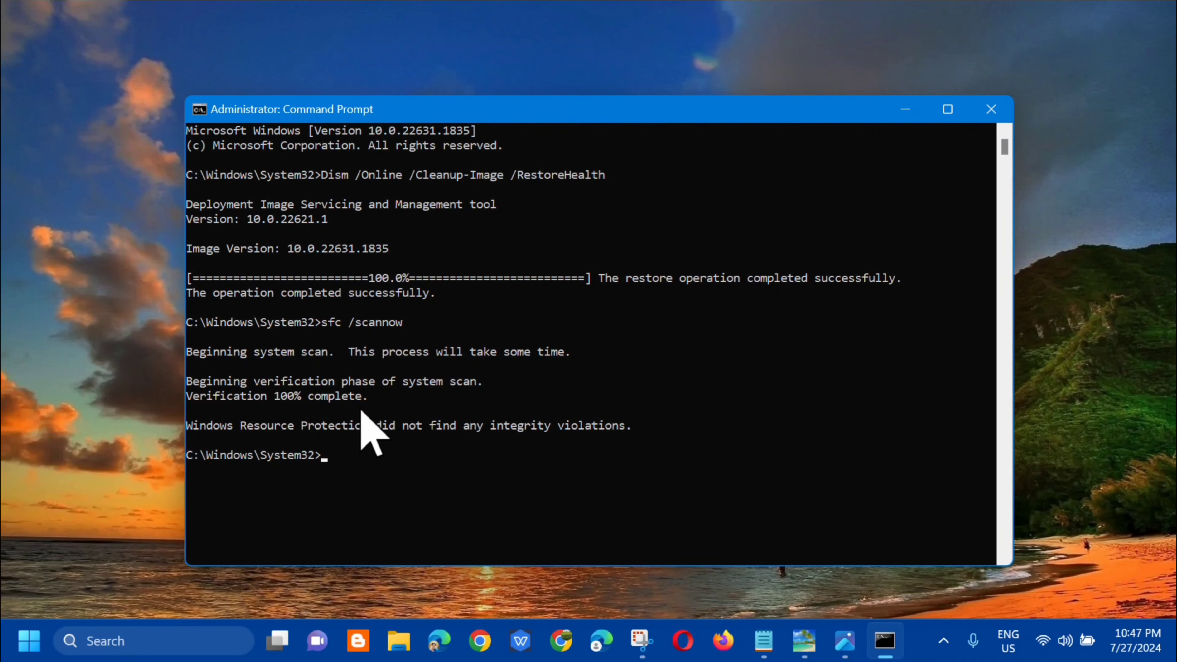
Close Command Prompt, view the Start menu's Shut down/Restart power options, then dismiss the menus.
click(995, 109)
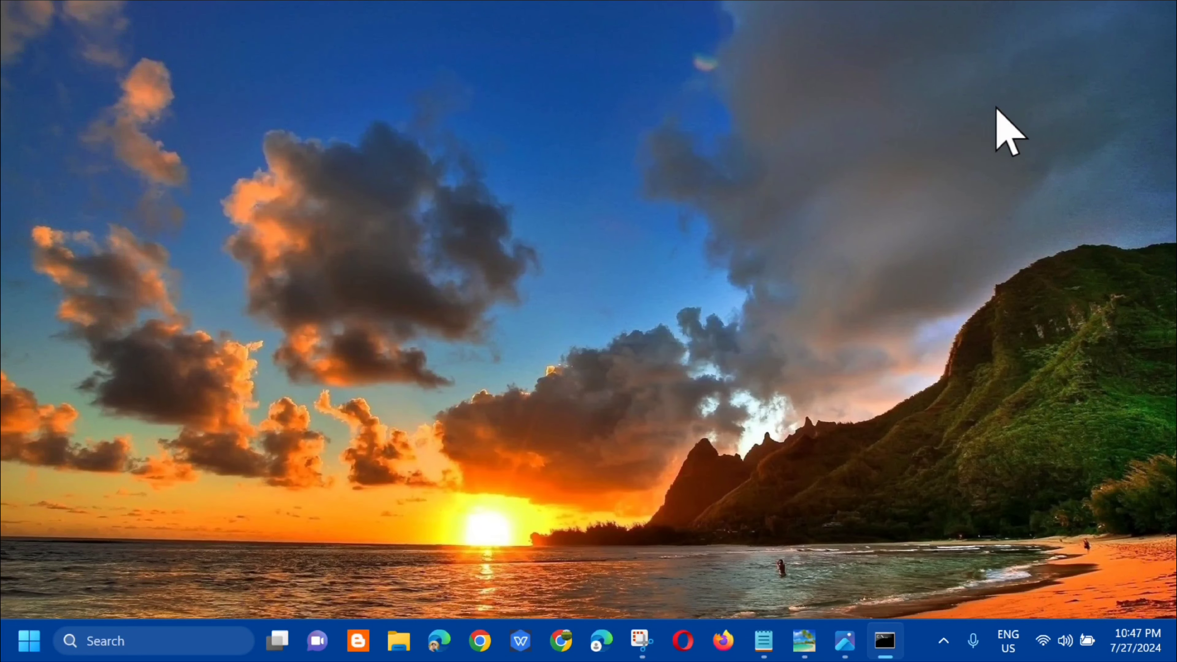
click(28, 642)
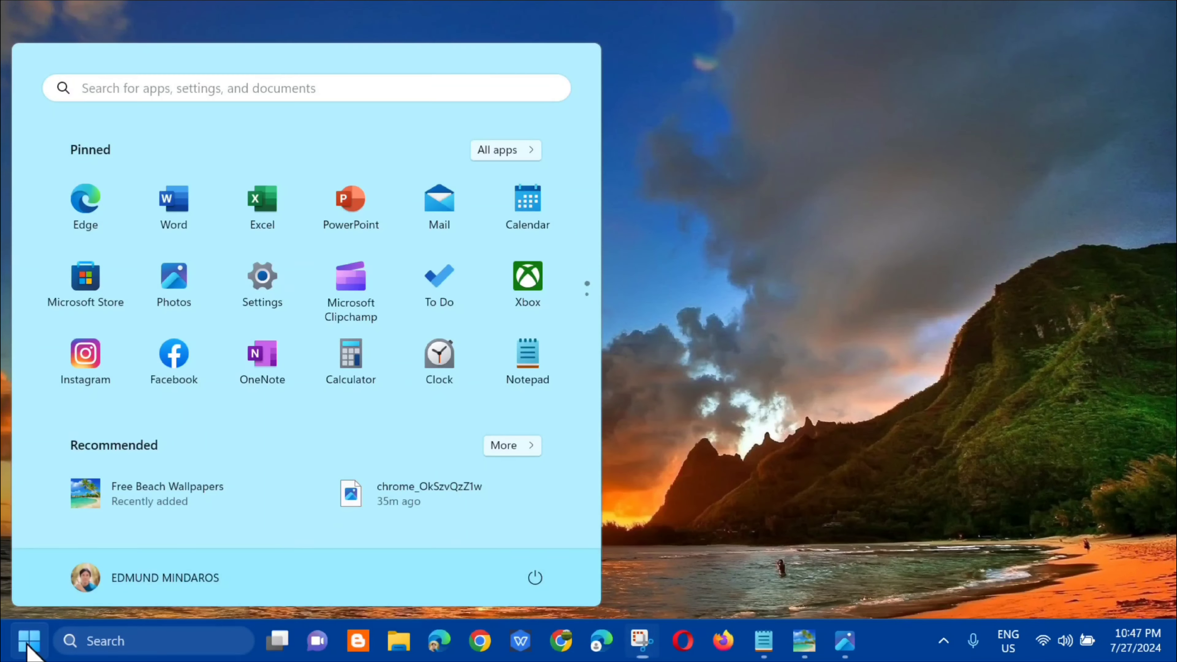
click(534, 580)
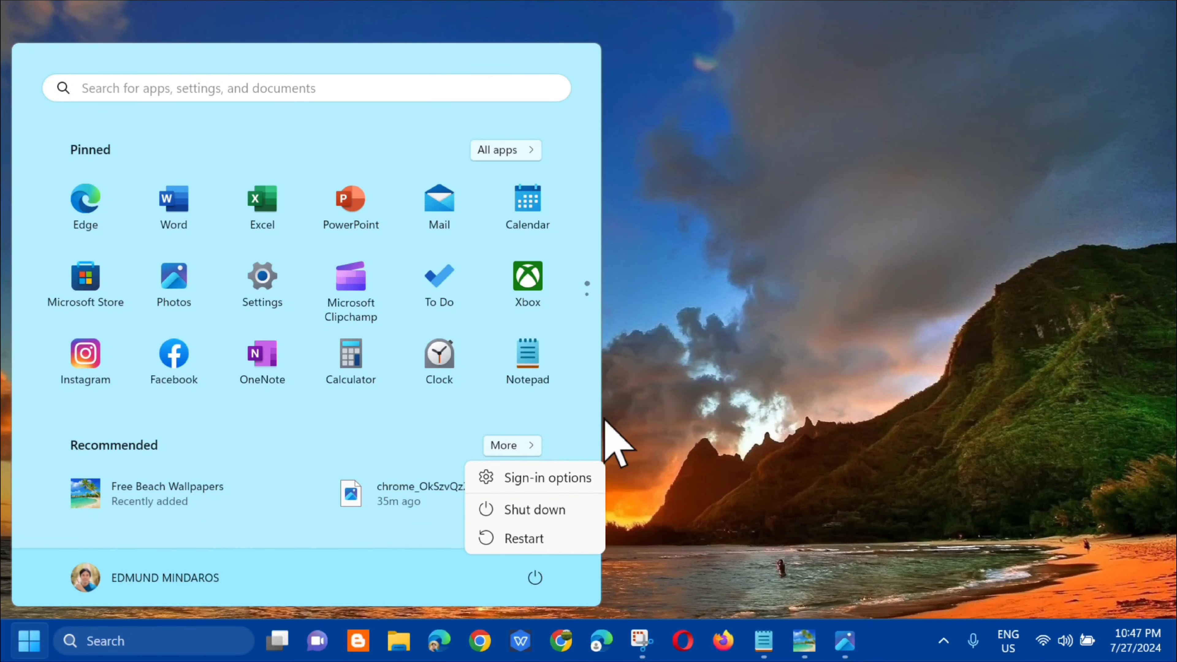
click(717, 271)
click(720, 268)
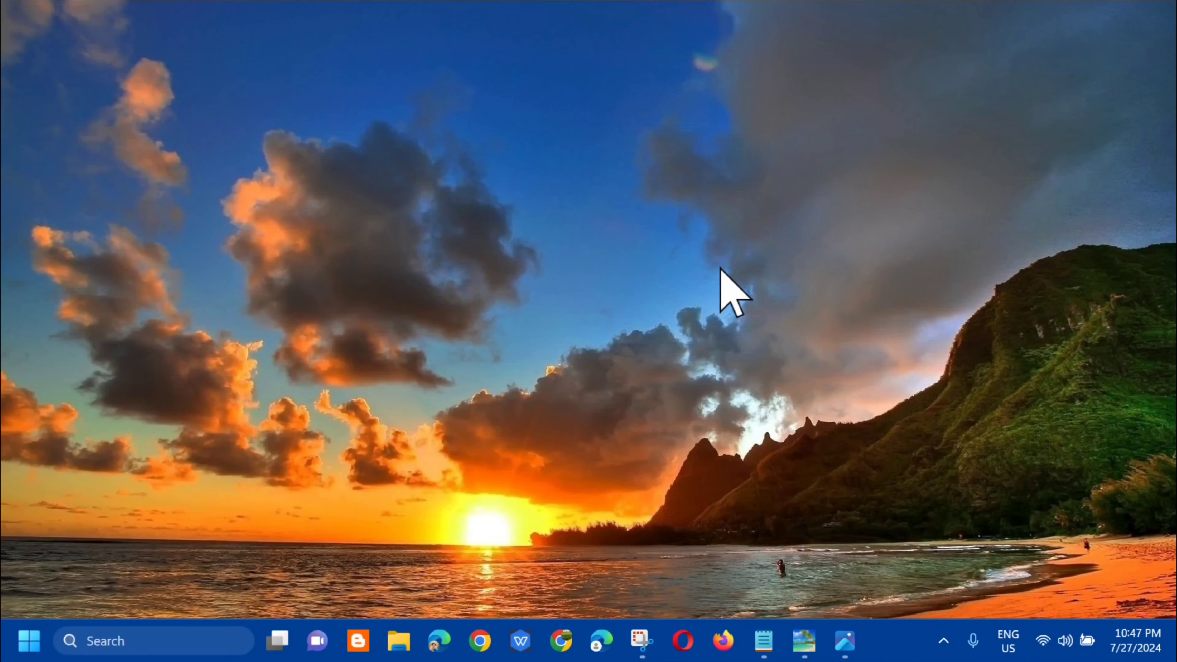